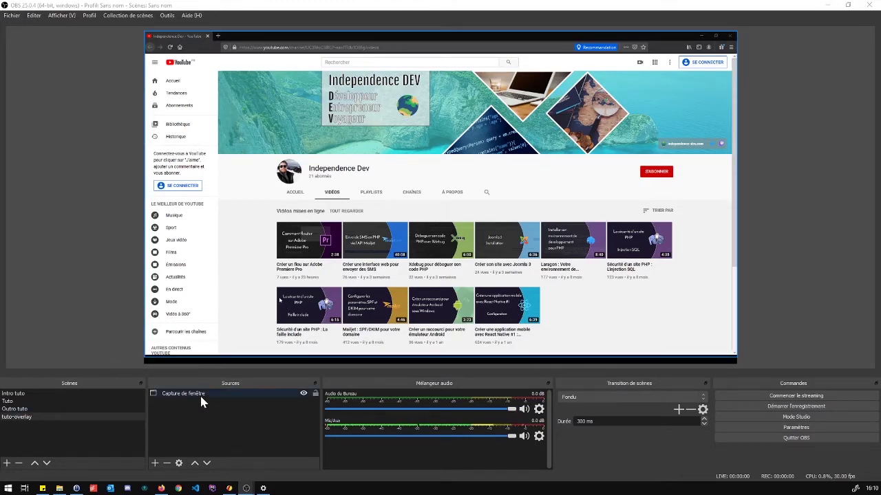
Step: Add a new video capture device source with the default name, using the Integrated Webcam, to the tuto-overlay scene
left_click(156, 464)
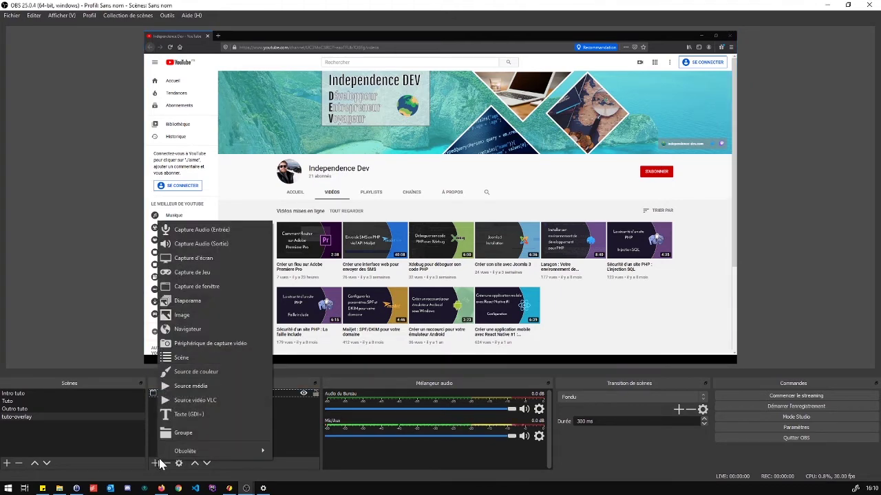
left_click(212, 343)
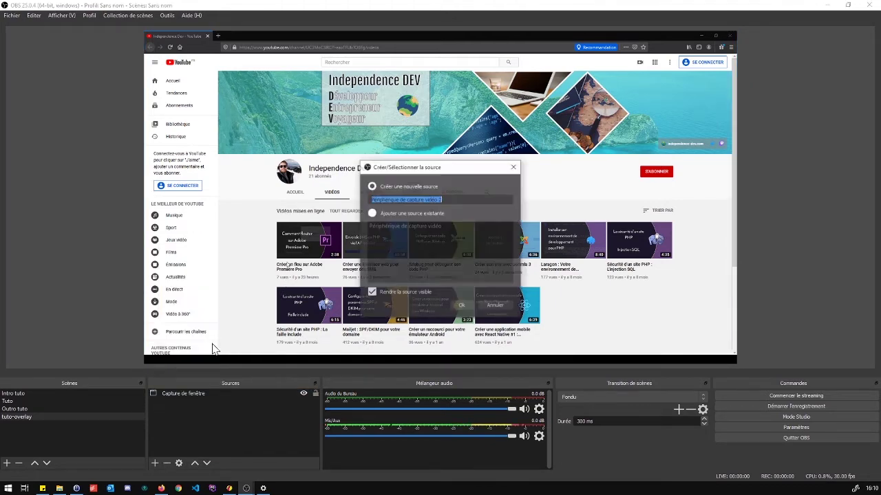
left_click(461, 306)
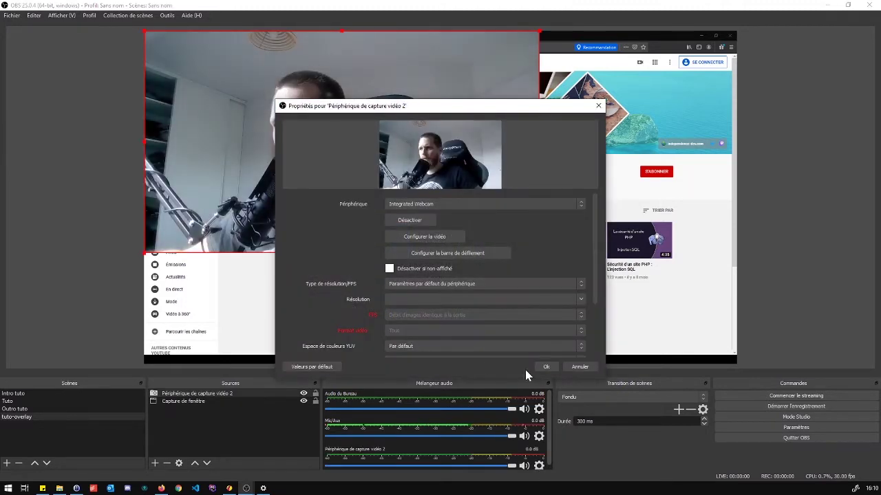
left_click(541, 367)
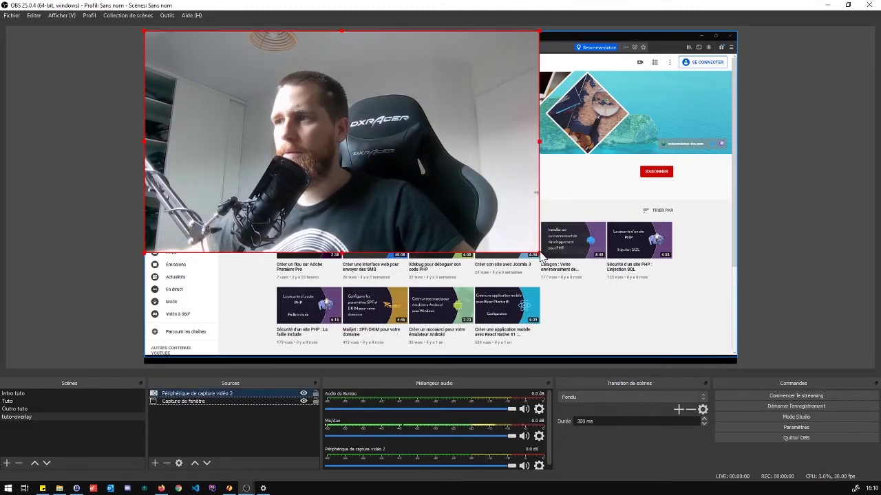
Step: Shrink the webcam source and place it in the upper-right corner of the canvas, slightly inset from the edges
left_click_drag(542, 256, 650, 101)
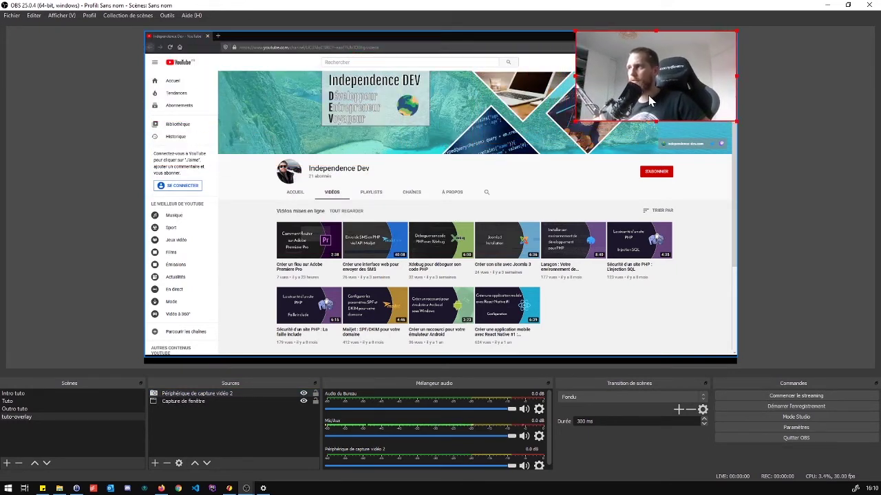
left_click_drag(577, 124, 589, 113)
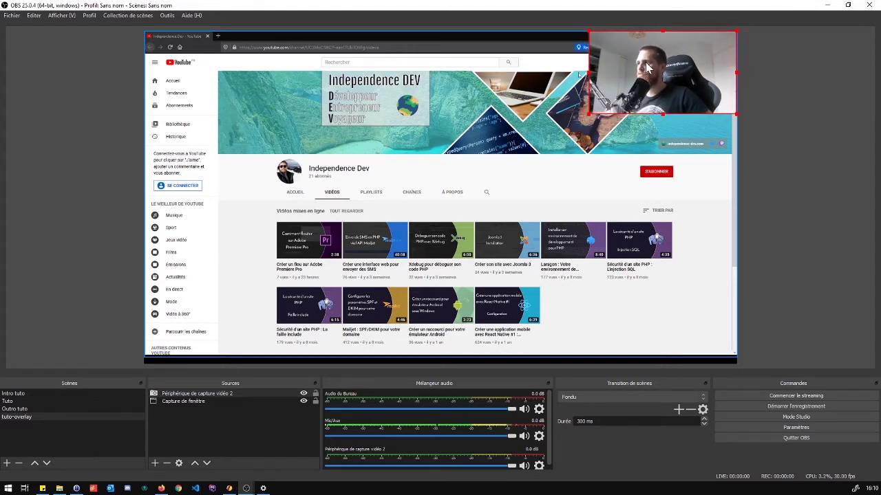
left_click_drag(656, 78, 647, 101)
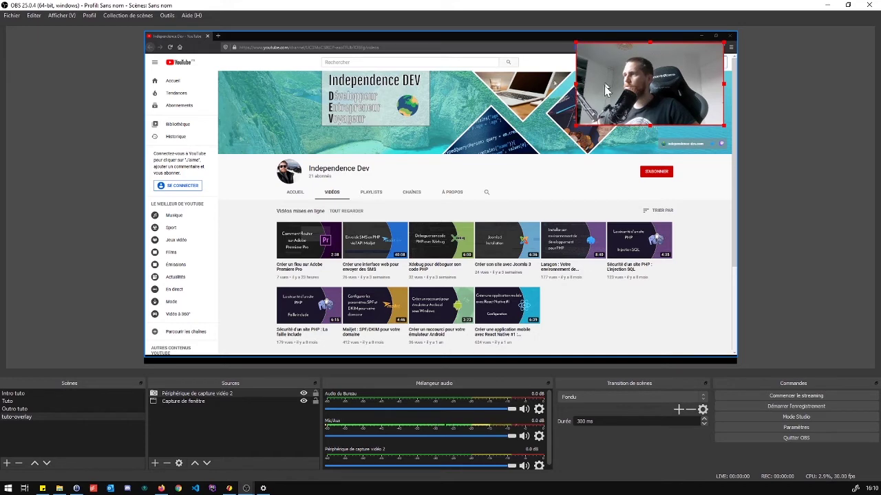
Step: Switch to Gravit Designer and create a new design of 1920 x 1080 px
left_click(229, 488)
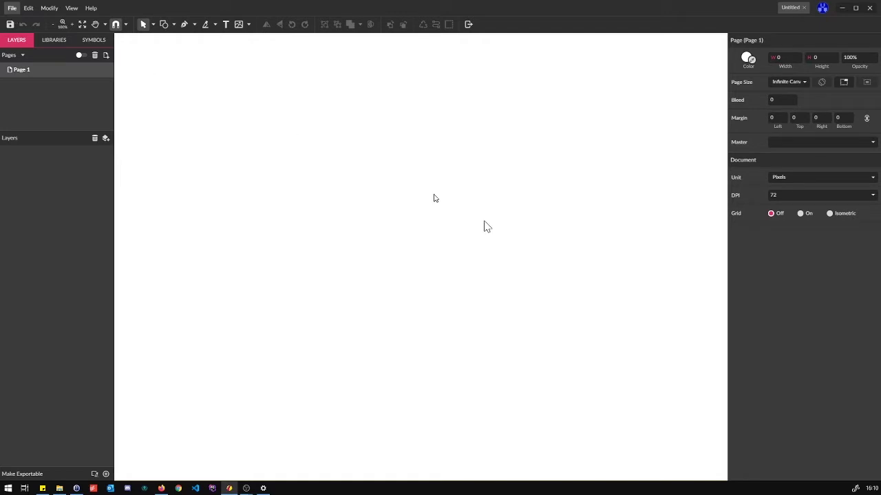
left_click(12, 8)
left_click(27, 23)
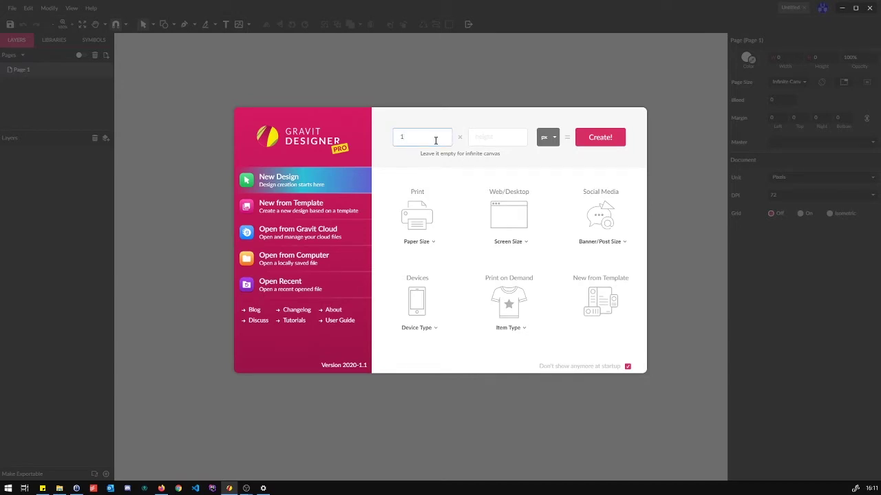
left_click(548, 136)
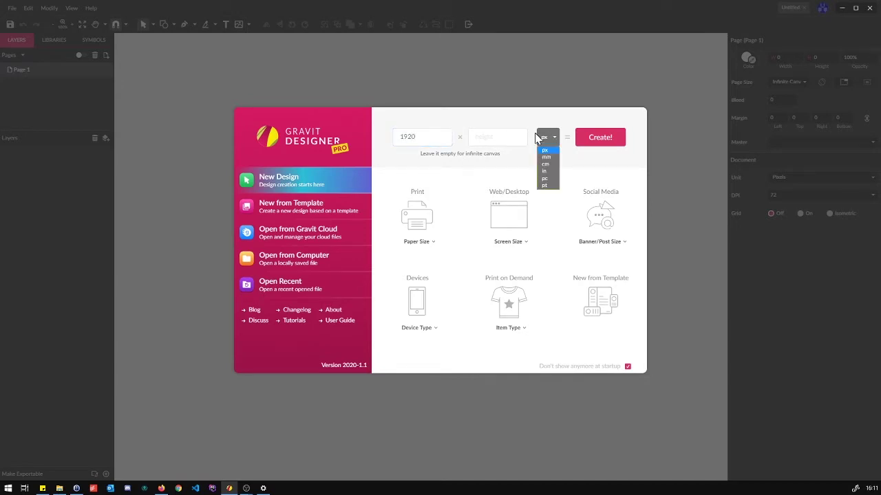
left_click(510, 138)
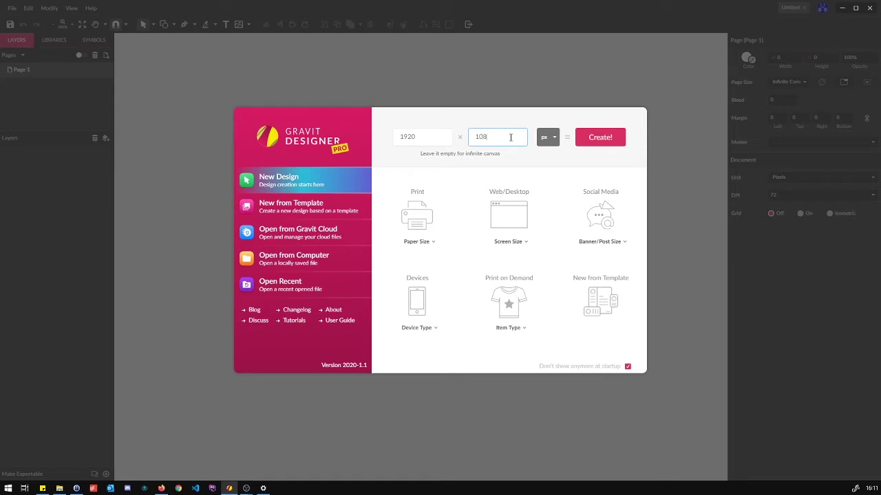
left_click(597, 138)
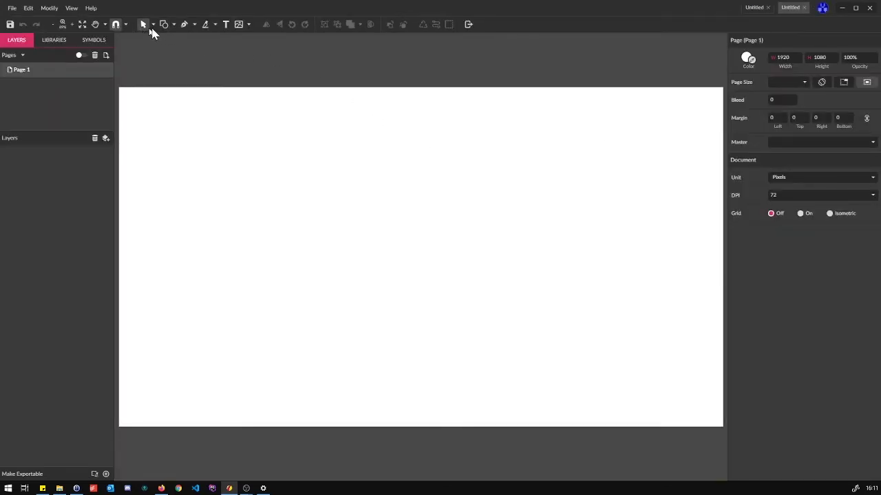
Step: Draw a circle about 1013 px in diameter with the Ellipse tool and move it to the middle of the page
left_click(173, 24)
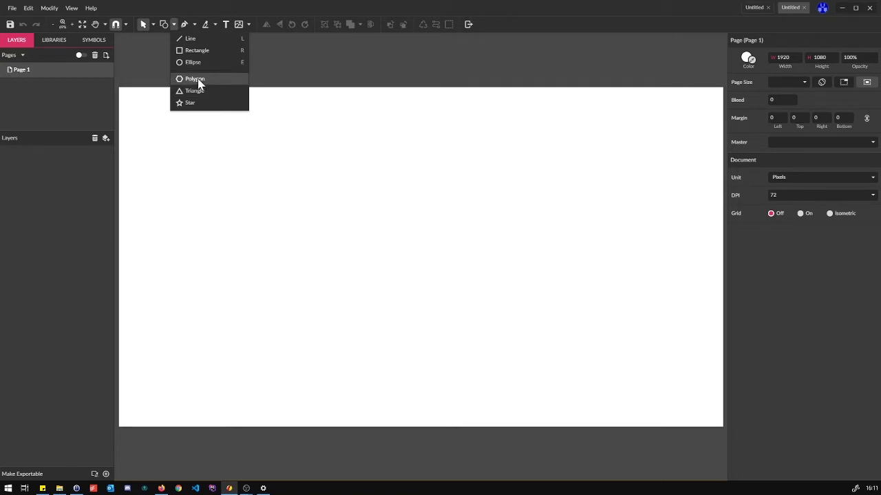
left_click(187, 63)
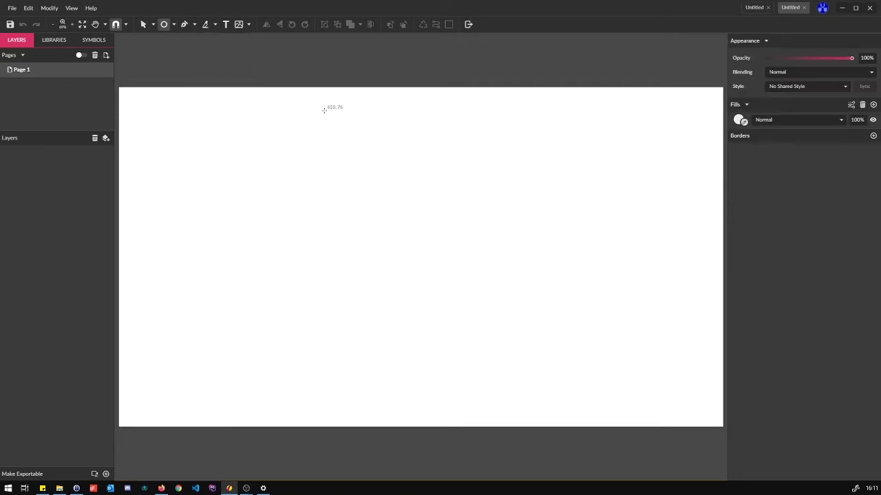
left_click_drag(321, 119, 636, 389)
left_click_drag(488, 285, 466, 277)
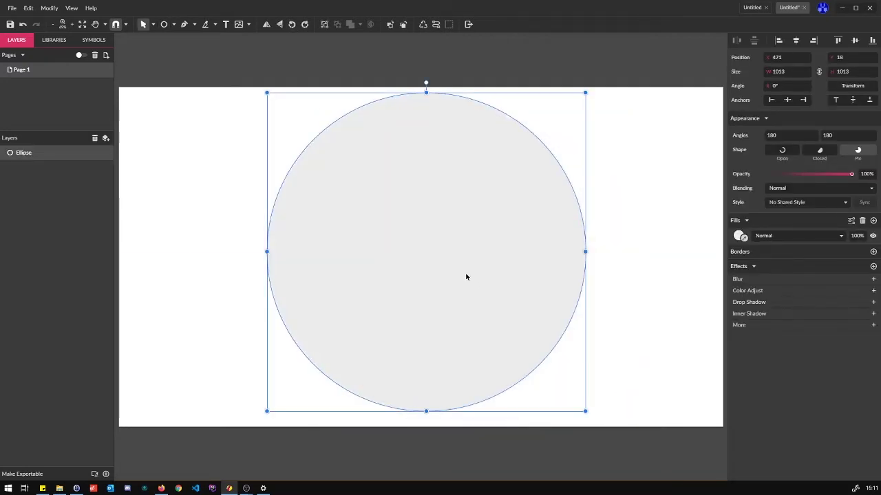
Step: Set the page background color to black
left_click(82, 231)
left_click(748, 60)
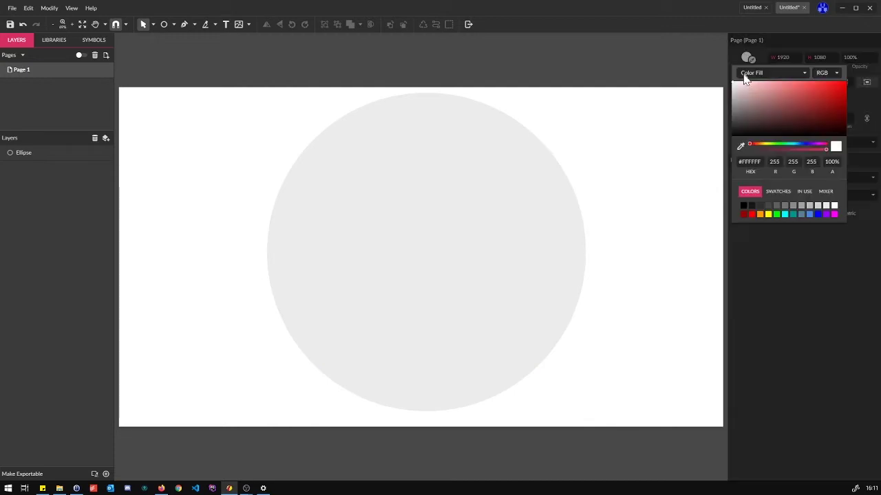
left_click_drag(743, 83, 658, 218)
Step: Enlarge the circle to about 1058 px in diameter and position it so it nearly fills the page height
left_click(455, 256)
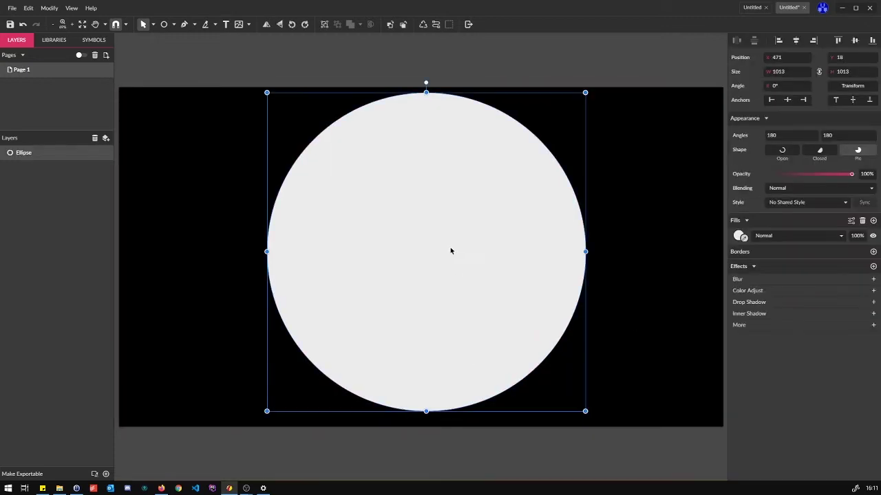
left_click_drag(436, 248, 428, 246)
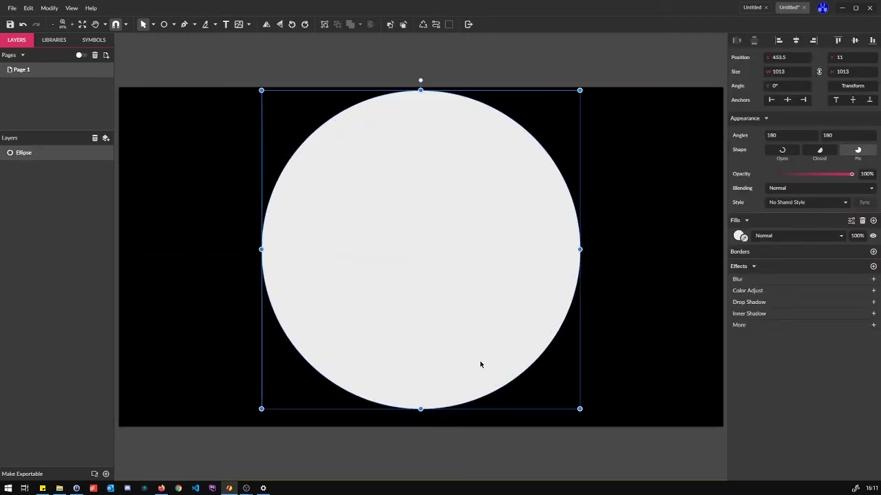
left_click_drag(579, 410, 597, 417)
mouse_move(482, 329)
left_mouse_down()
mouse_move(475, 315)
mouse_move(478, 326)
left_mouse_up()
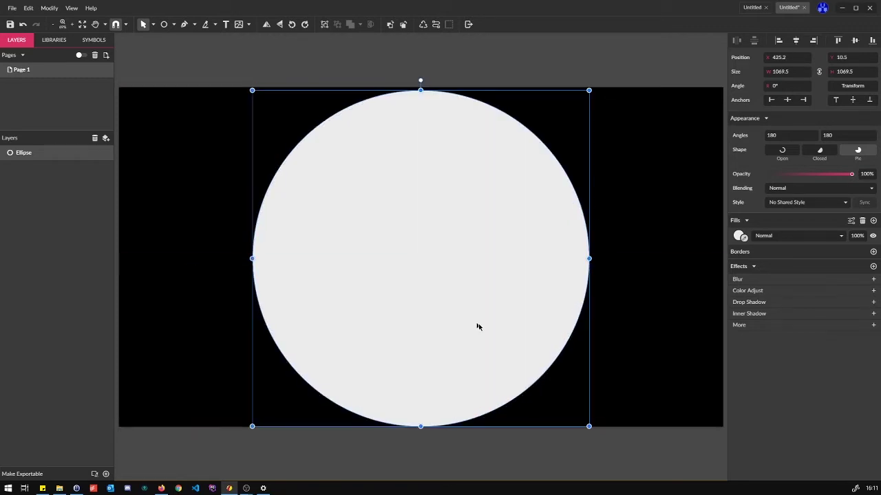
left_click_drag(590, 428, 585, 423)
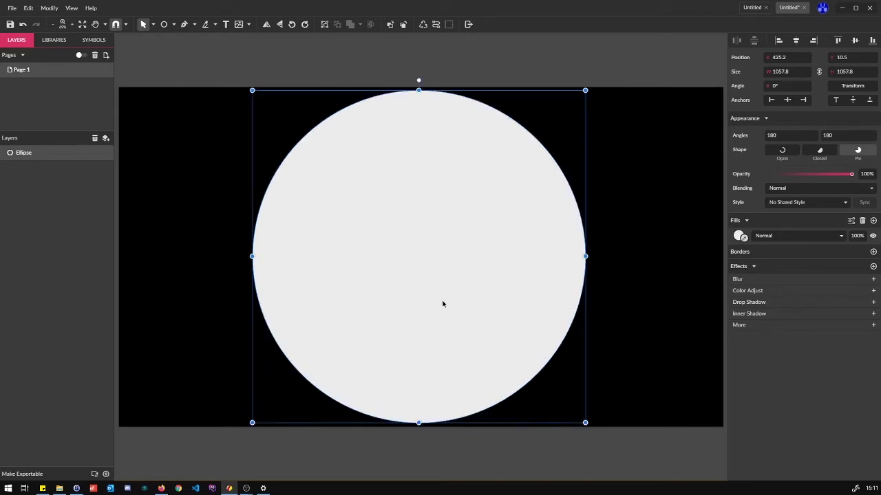
Step: Add a Blur effect with a radius of 15 to the circle
left_click(873, 279)
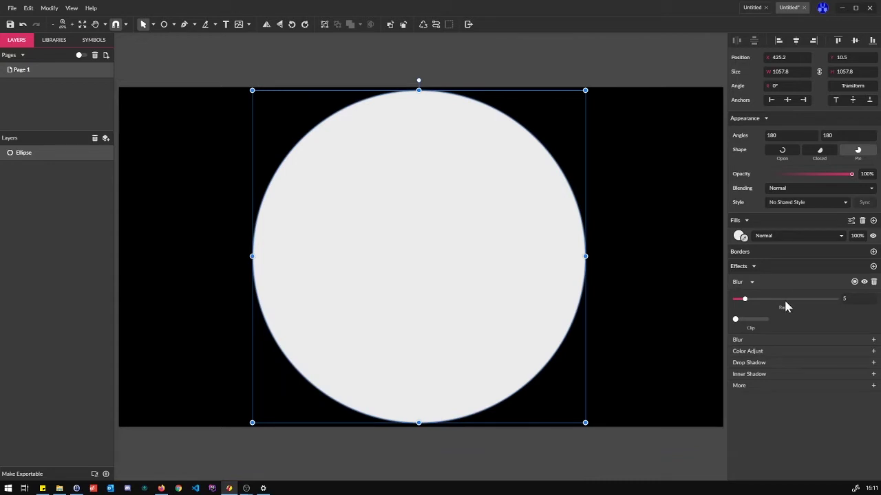
left_click_drag(746, 305, 767, 302)
left_click(860, 299)
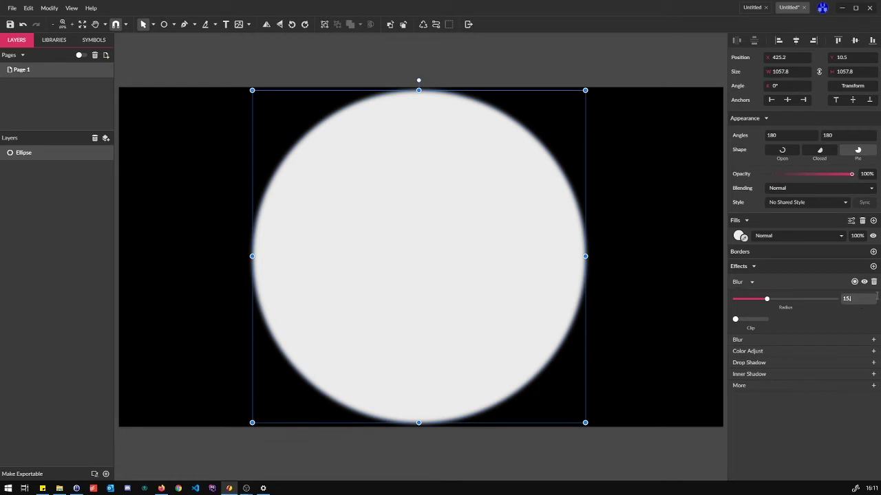
key("Return")
left_click(598, 460)
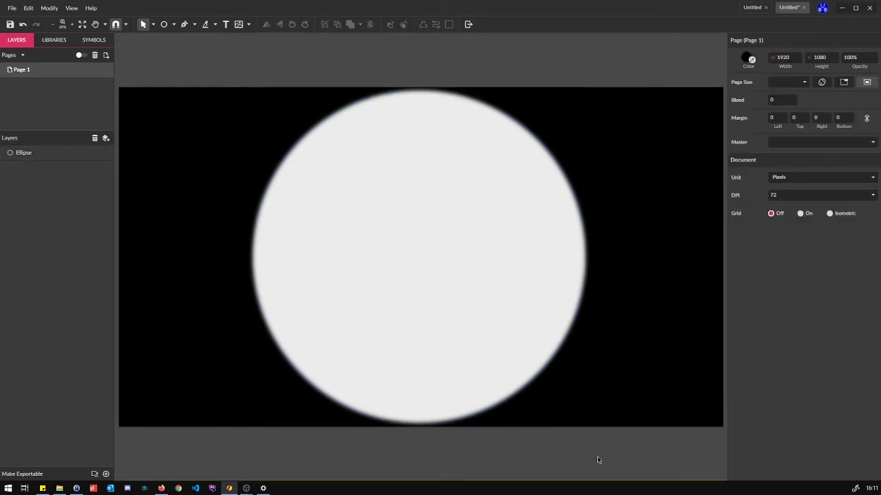
Step: Export the design as a JPEG image named overlay-rond in the Téléchargements folder
key("ctrl+s")
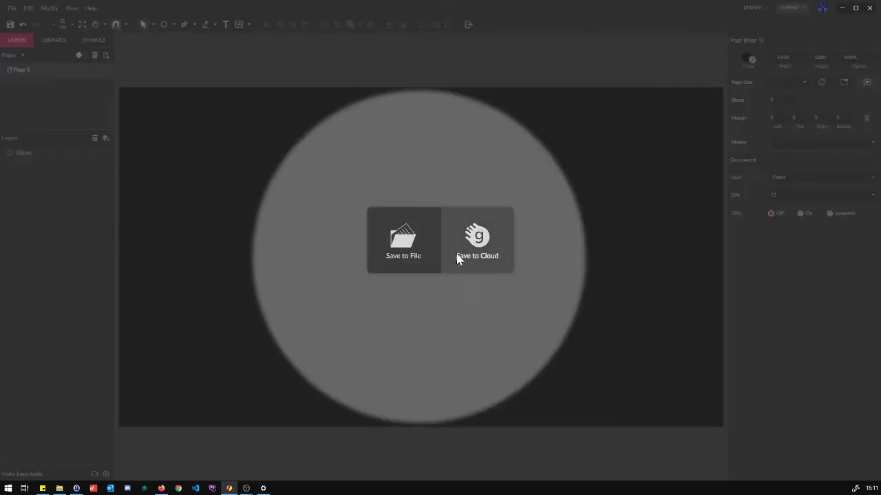
left_click(470, 413)
left_click(11, 8)
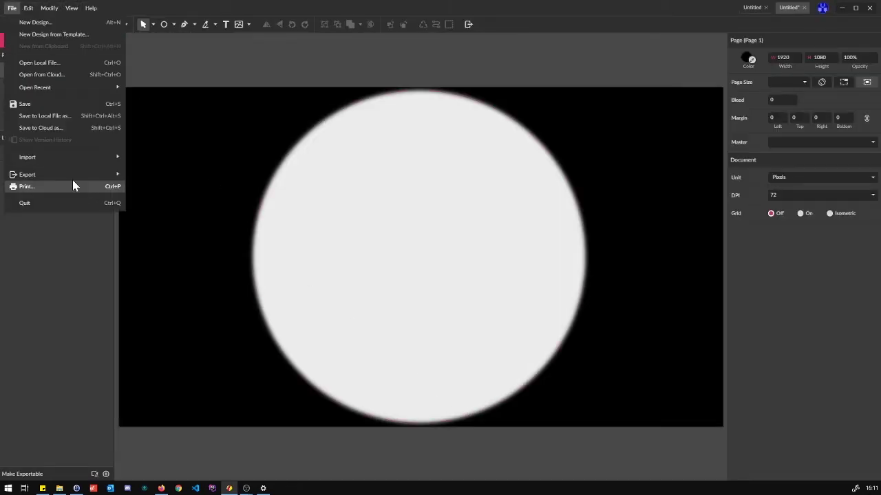
mouse_move(67, 174)
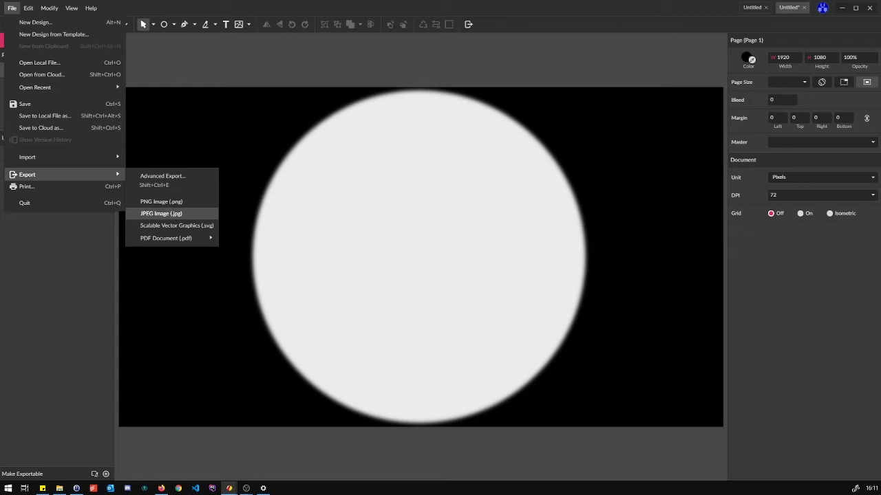
key("Return")
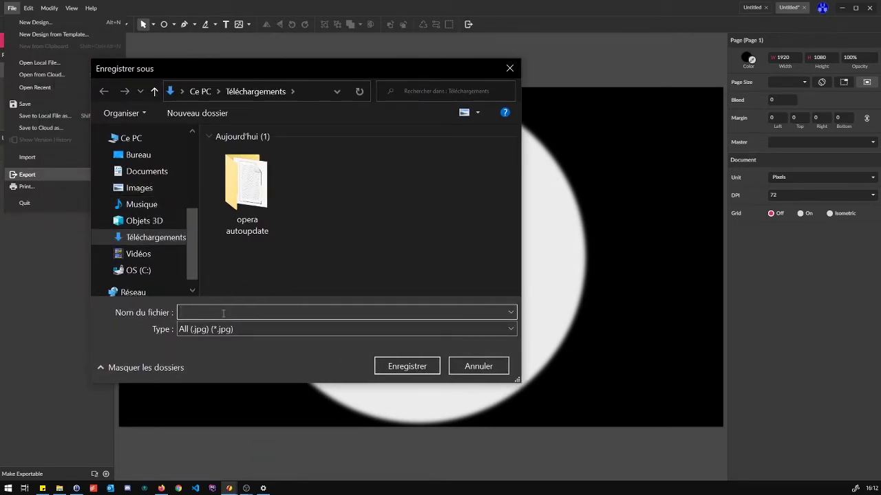
type("overlay")
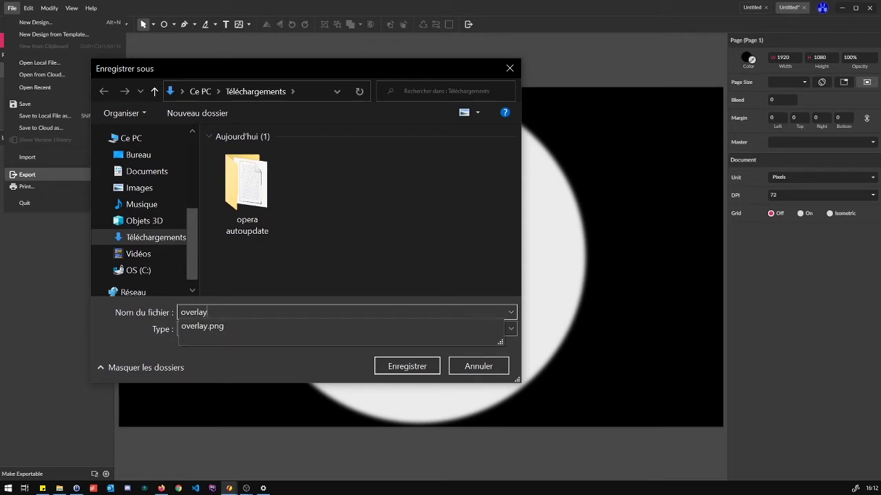
type("-rond")
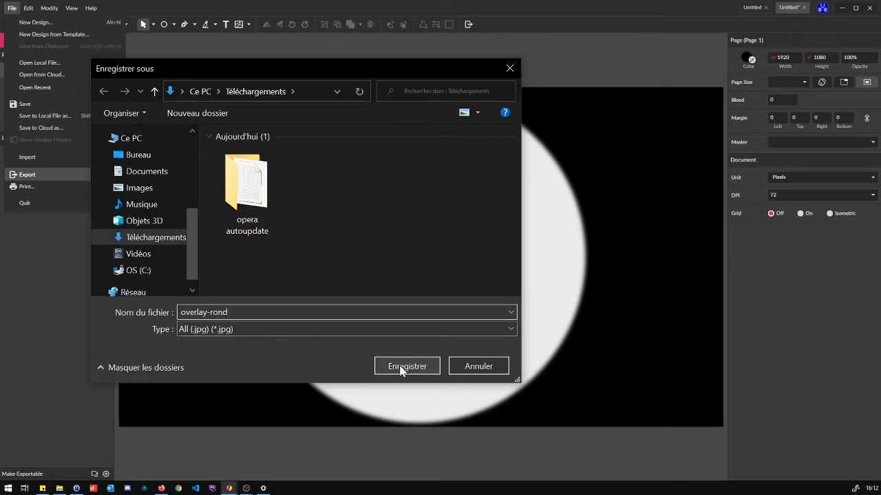
left_click(401, 366)
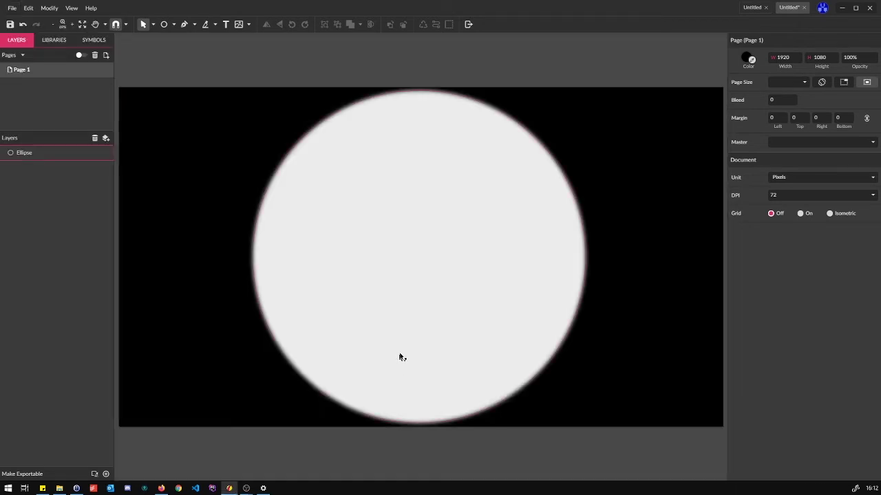
Step: Switch to OBS and add a "Masque d'image/mélange" effect filter to the source Périphérique de capture vidéo 2, keeping the default filter name
mouse_move(248, 488)
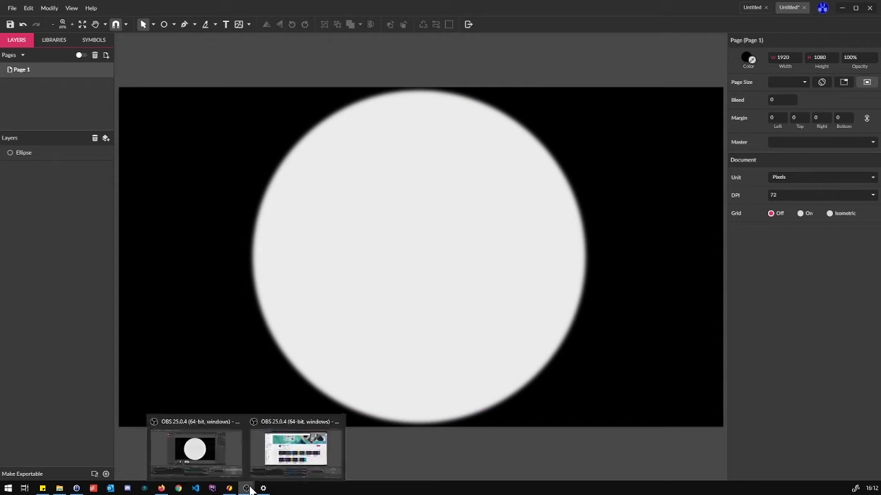
left_click(269, 470)
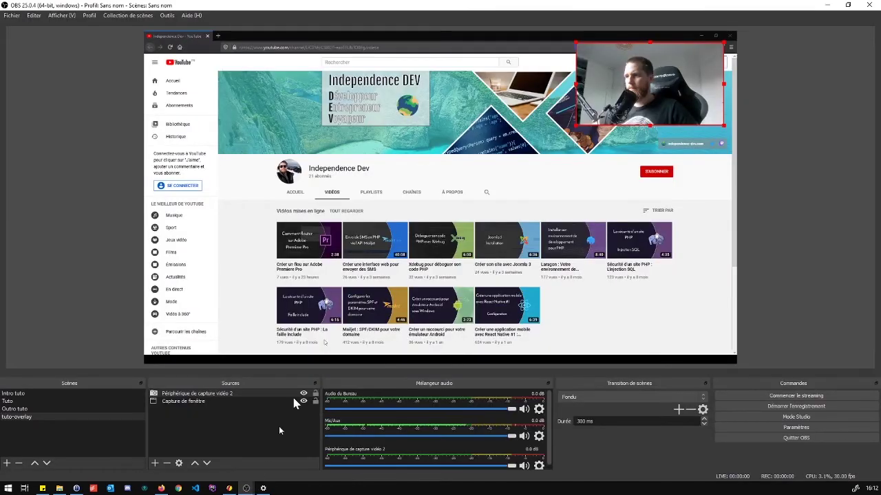
right_click(207, 394)
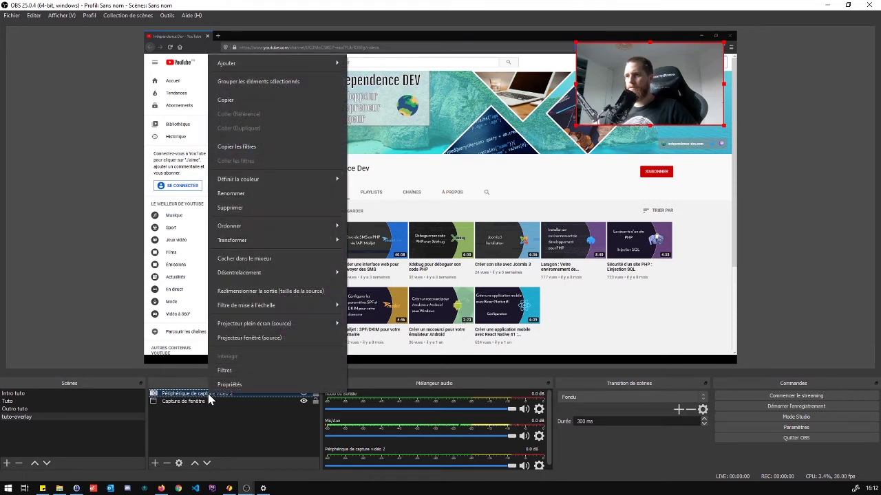
left_click(228, 371)
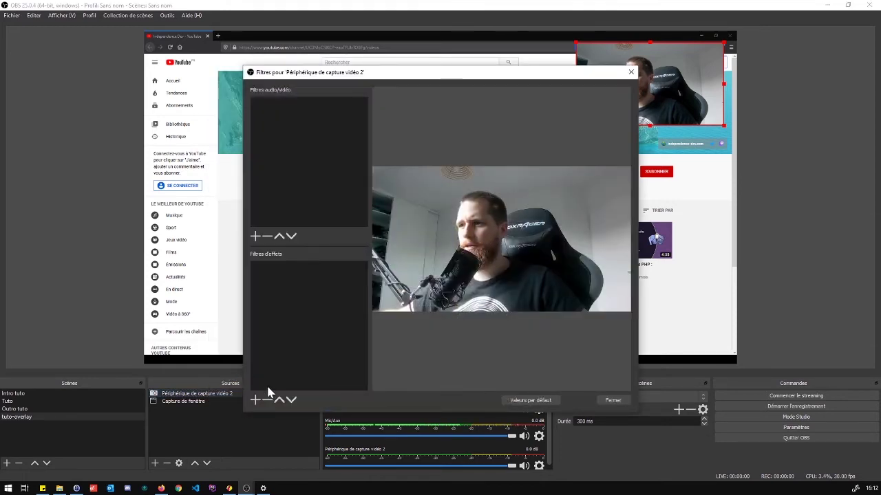
left_click(256, 400)
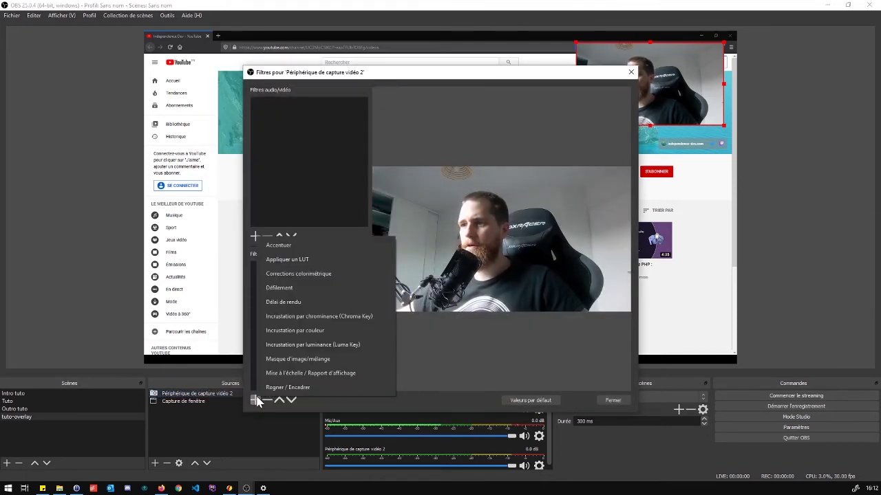
left_click(302, 360)
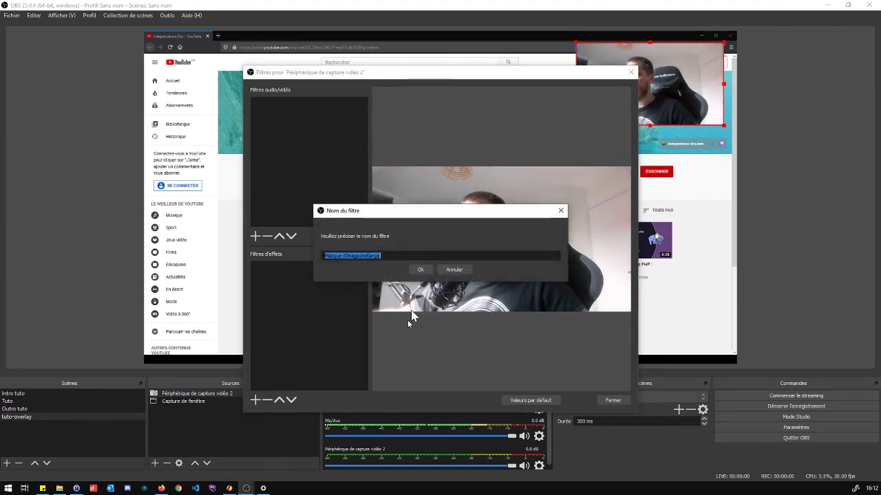
left_click(420, 269)
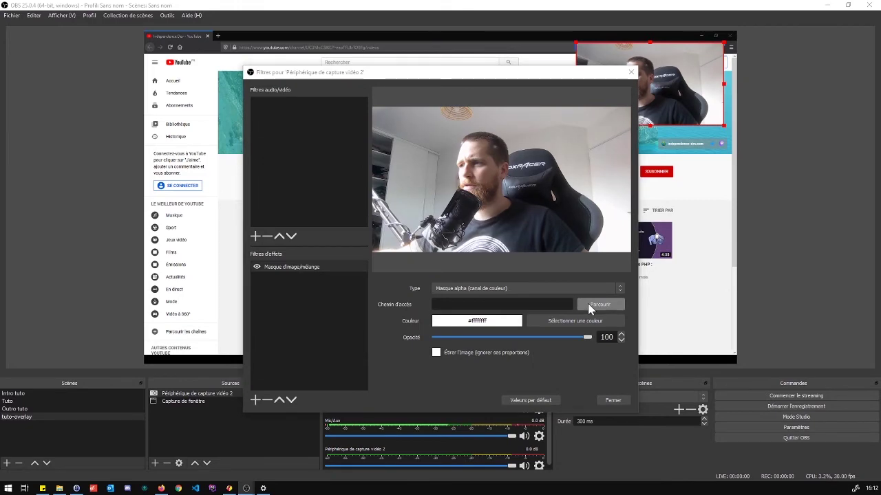
Step: Load overlay-rond.jpg from the Téléchargements folder as the filter's mask image and close the filter settings
left_click(589, 309)
scroll(348, 240, "down", 3)
scroll(337, 182, "up", 3)
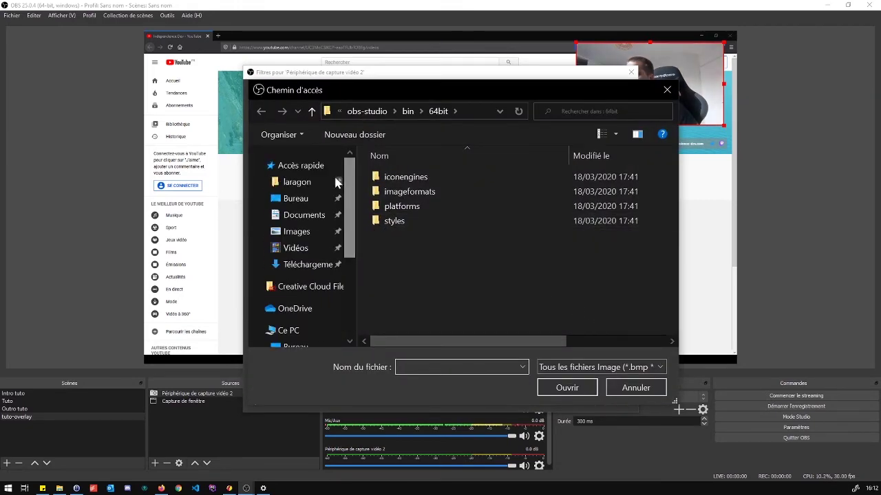
left_click(307, 265)
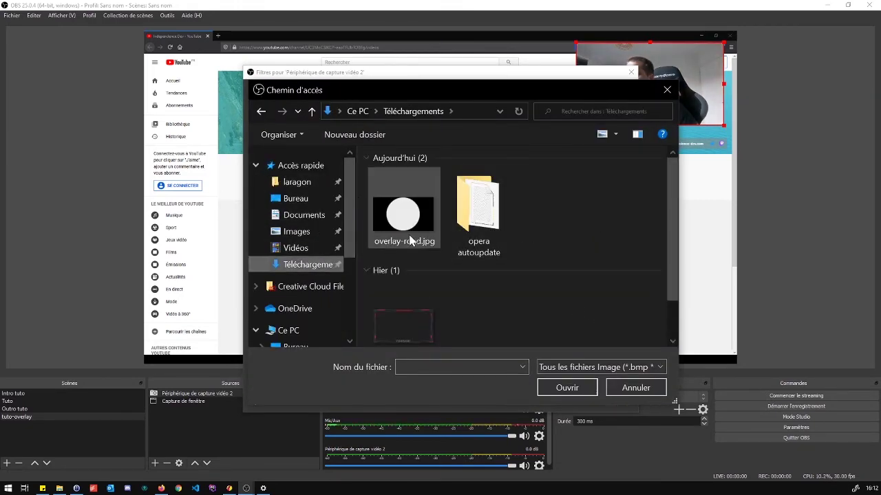
double_click(411, 240)
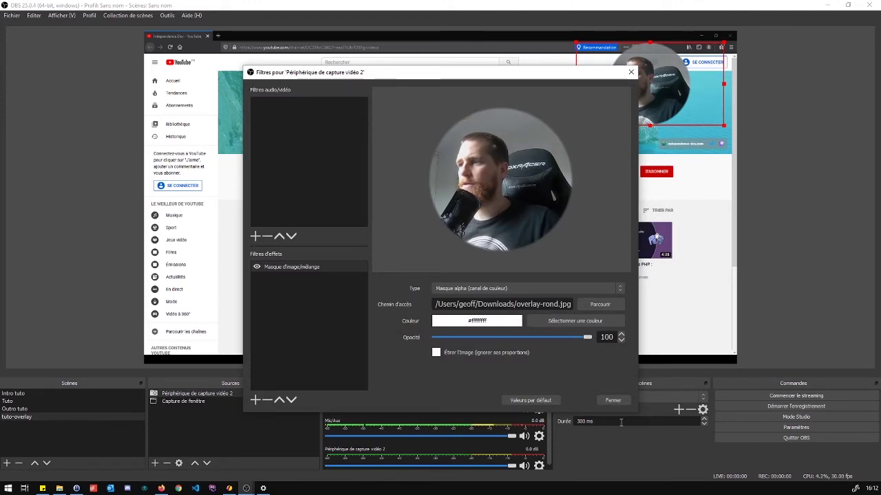
left_click(614, 401)
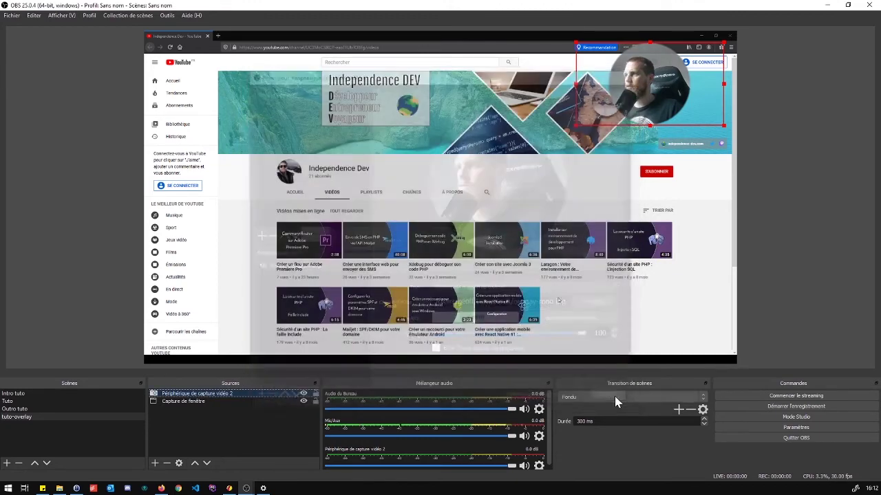
Step: Move the round webcam into the upper-right corner of the canvas and make a brief test recording
left_click_drag(670, 110, 715, 96)
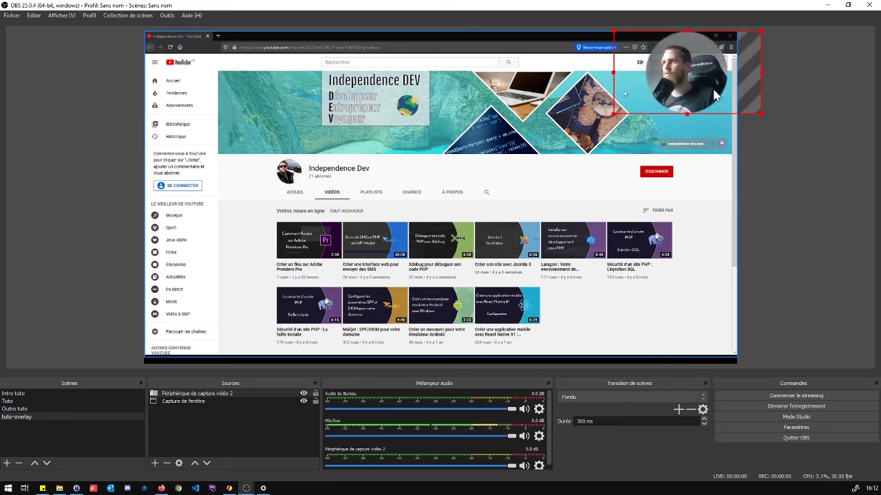
left_click(760, 407)
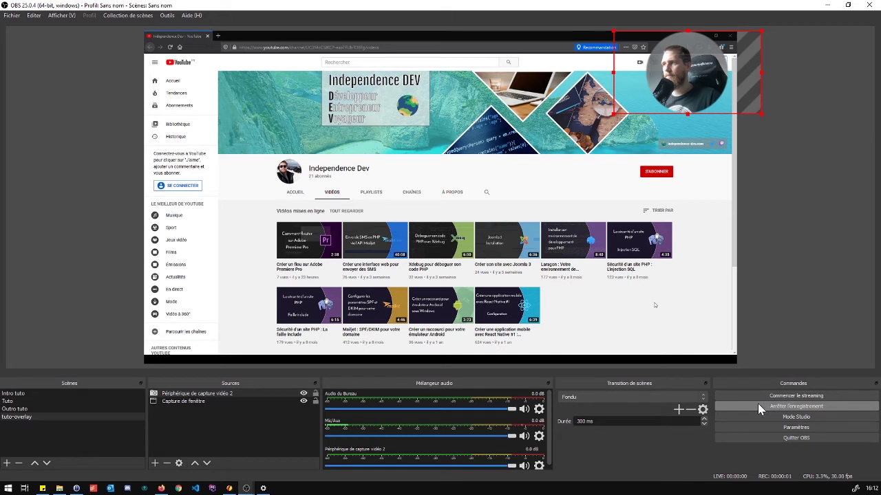
left_click(757, 406)
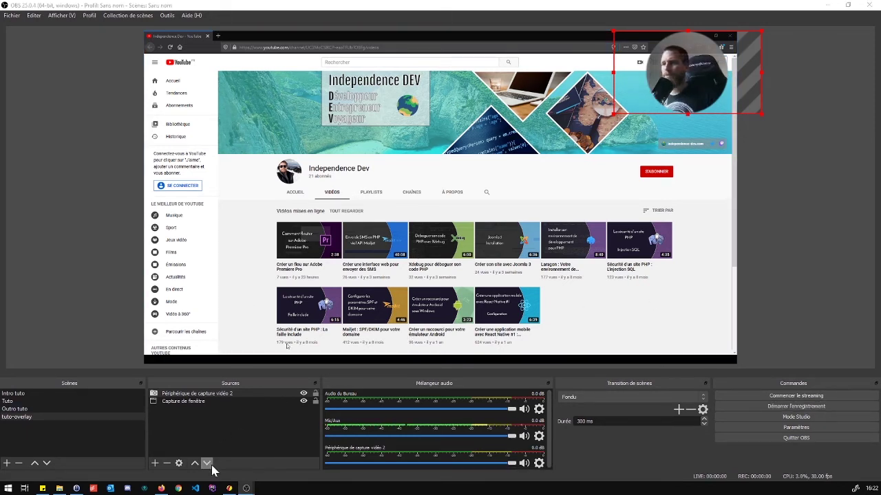
left_click(163, 488)
left_click(109, 8)
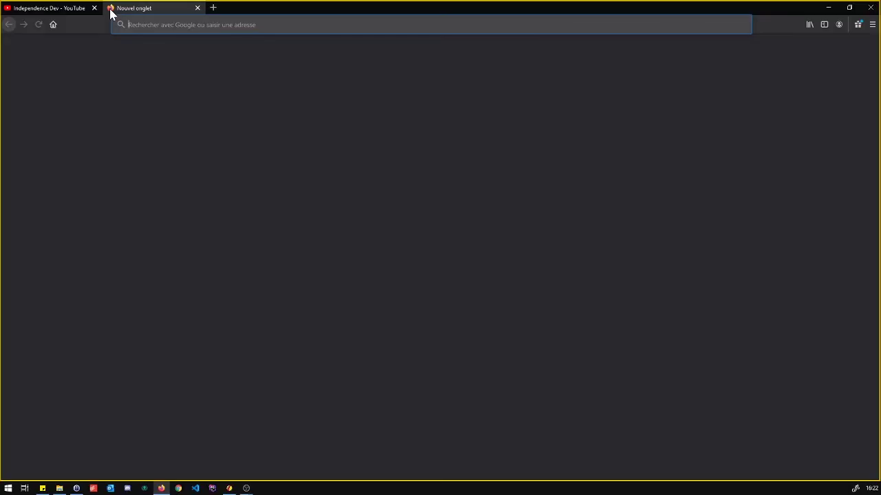
type("https://wdflat.com/")
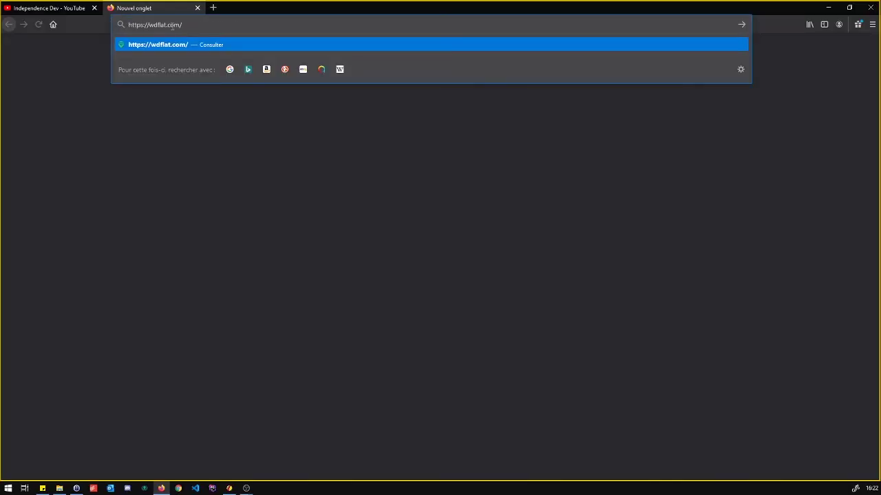
key("Return")
left_click(165, 24)
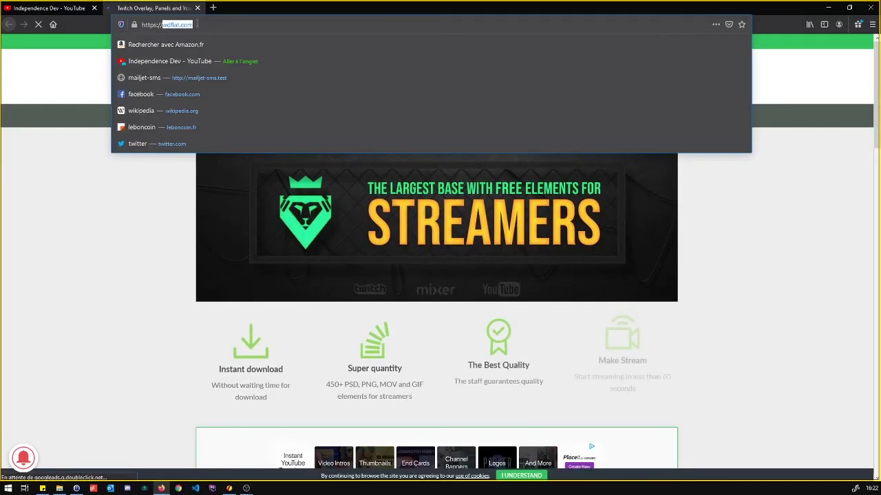
left_click(108, 289)
scroll(240, 269, "down", 7)
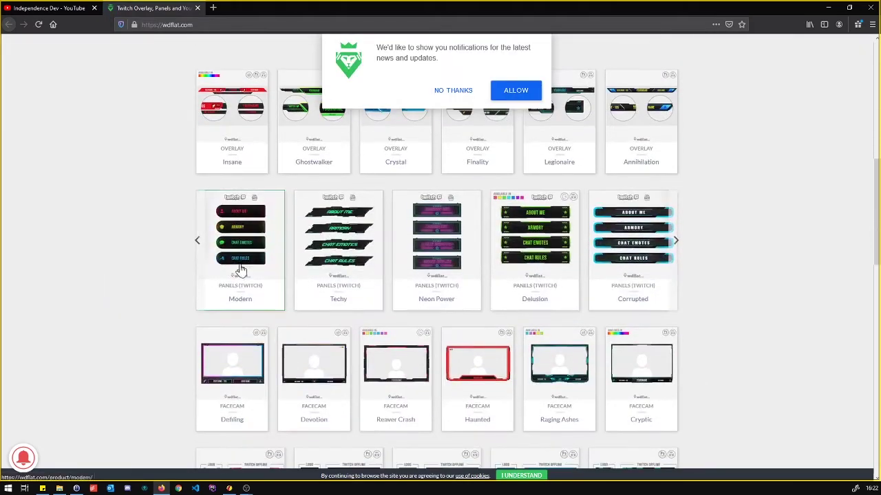
scroll(579, 265, "down", 2)
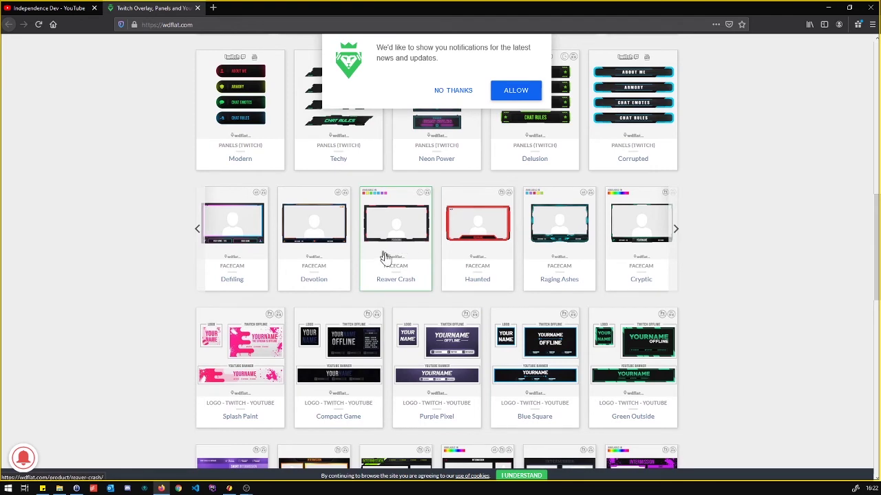
Step: Switch back to OBS and delete the "Masque d'image/mélange" filter from the webcam source Périphérique de capture vidéo 2
mouse_move(254, 488)
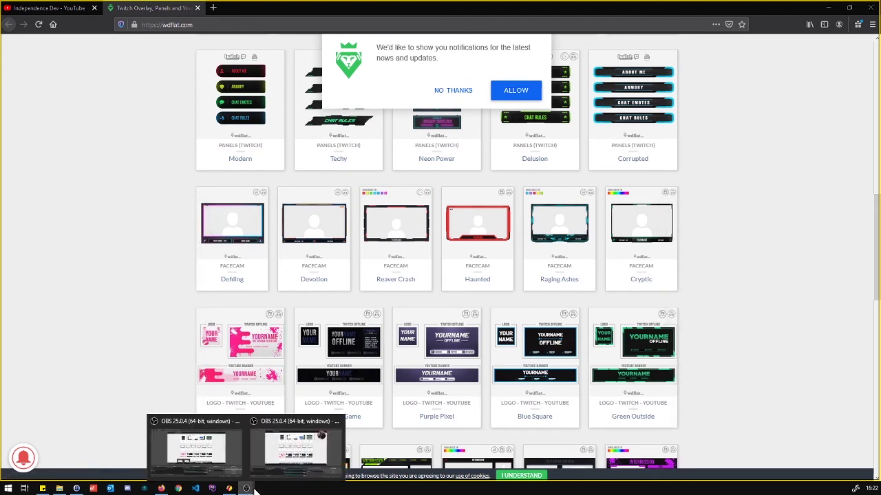
left_click(294, 468)
right_click(180, 398)
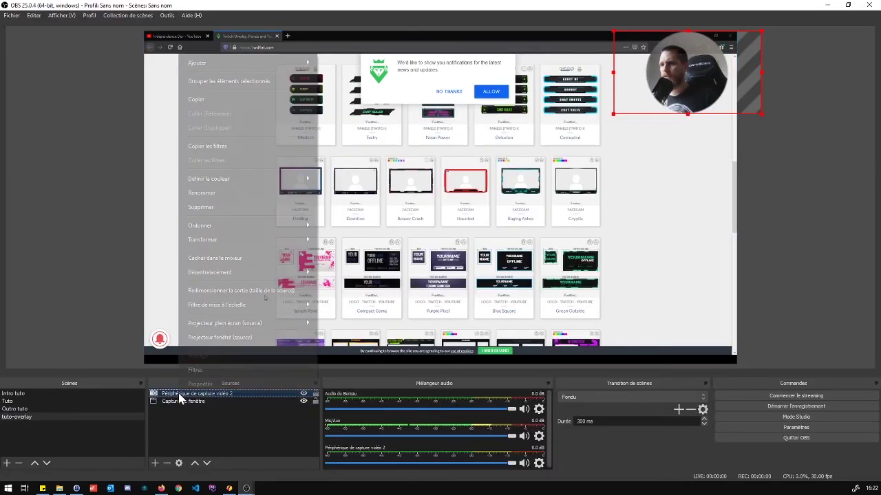
mouse_move(247, 180)
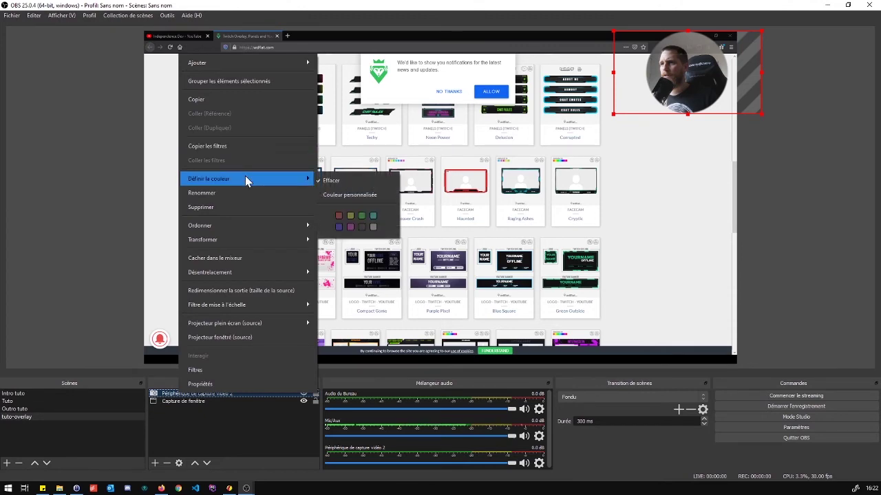
left_click(223, 369)
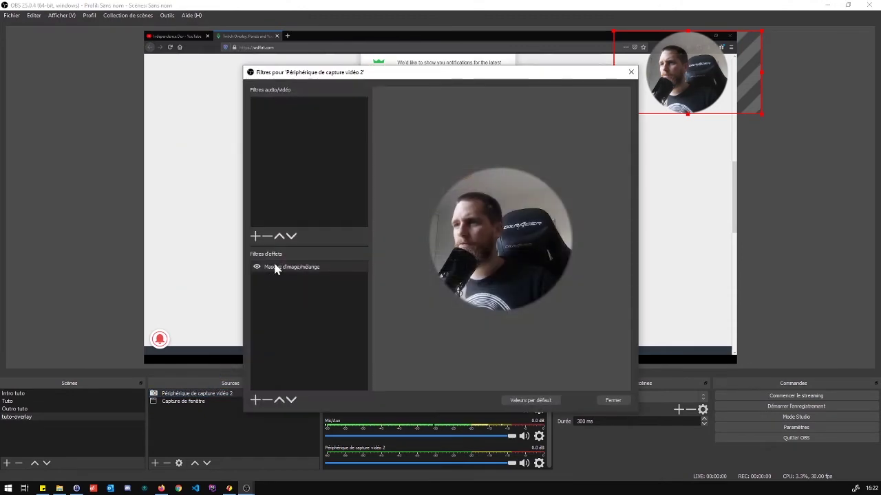
left_click(268, 402)
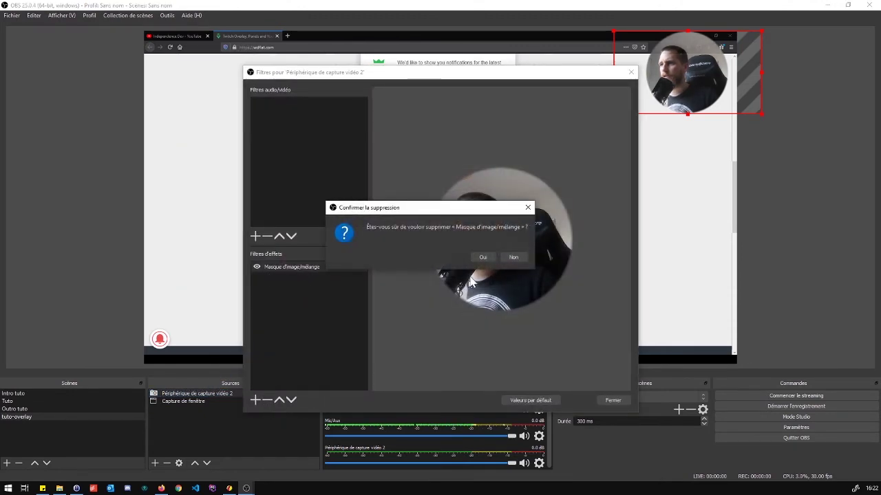
left_click(482, 257)
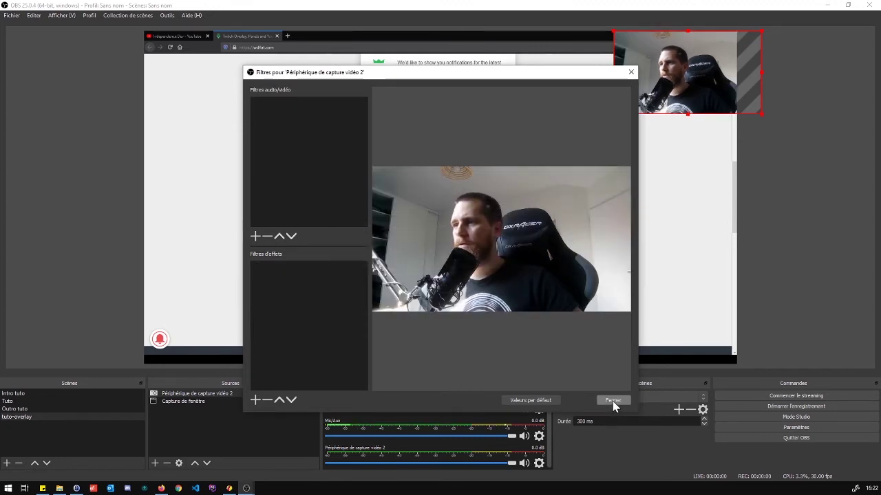
left_click(612, 401)
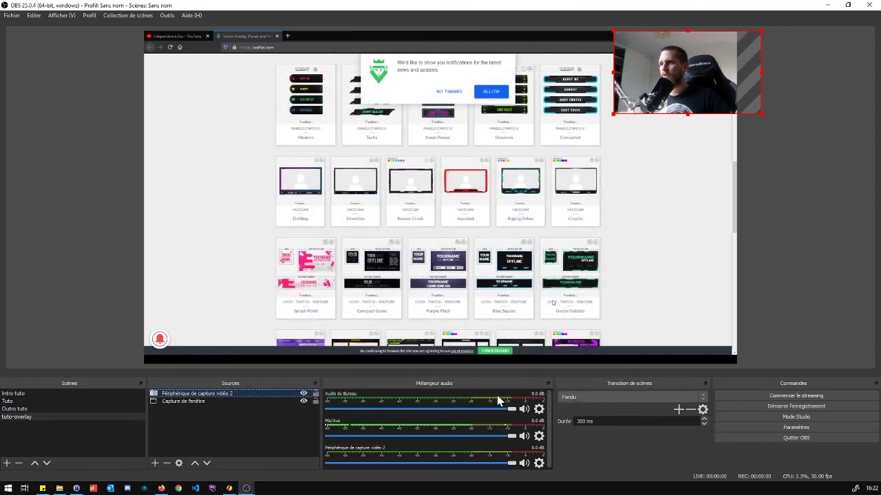
Step: Add a new image source to the tuto-overlay scene using overlay.png from the Téléchargements folder
left_click(154, 463)
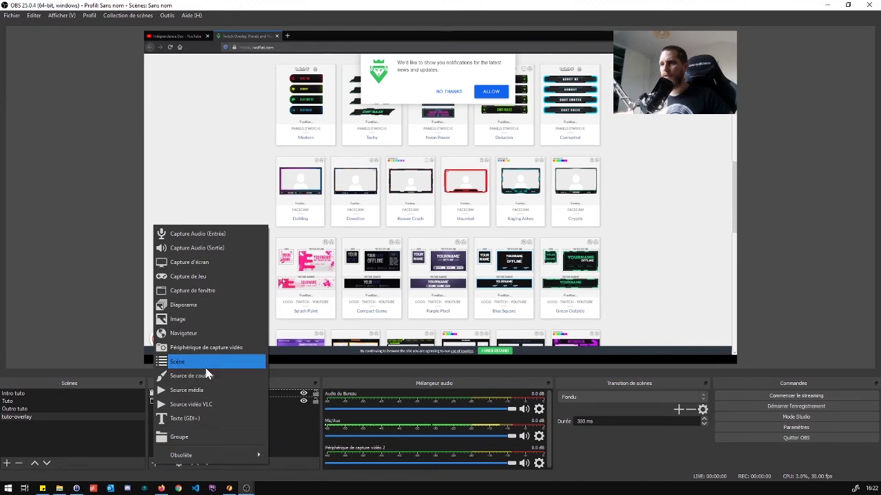
left_click(203, 321)
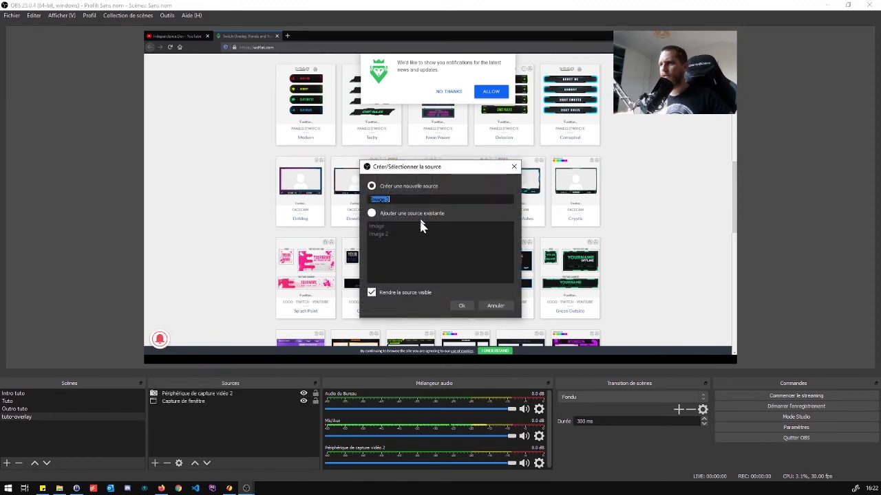
left_click(461, 305)
left_click(572, 300)
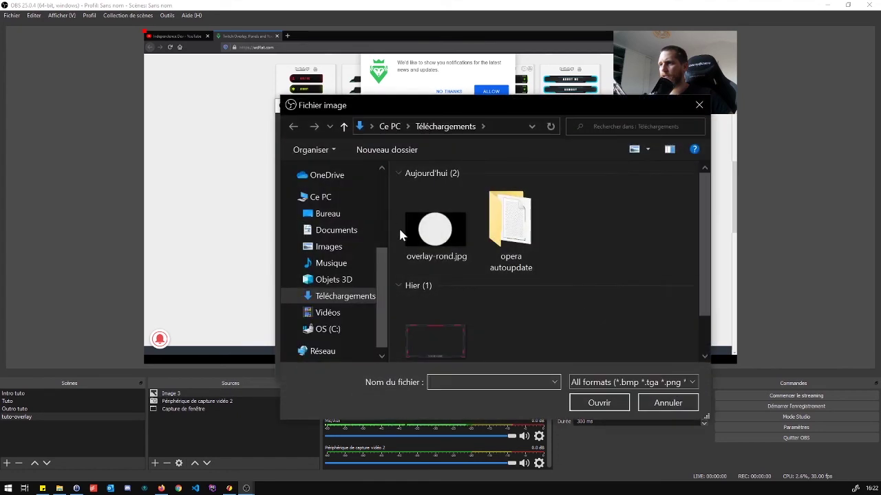
double_click(440, 339)
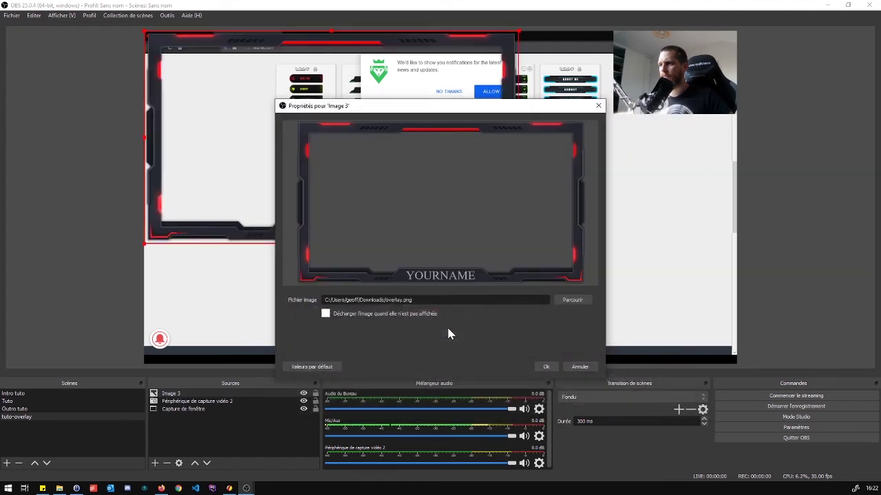
left_click(552, 367)
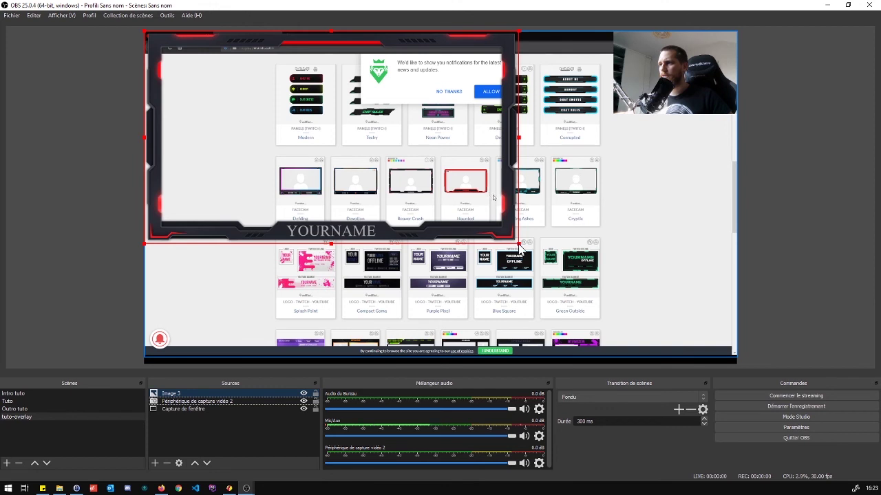
Step: Shrink the frame overlay to roughly the webcam's size and place it in the upper-right corner of the canvas
left_click_drag(520, 249, 377, 163)
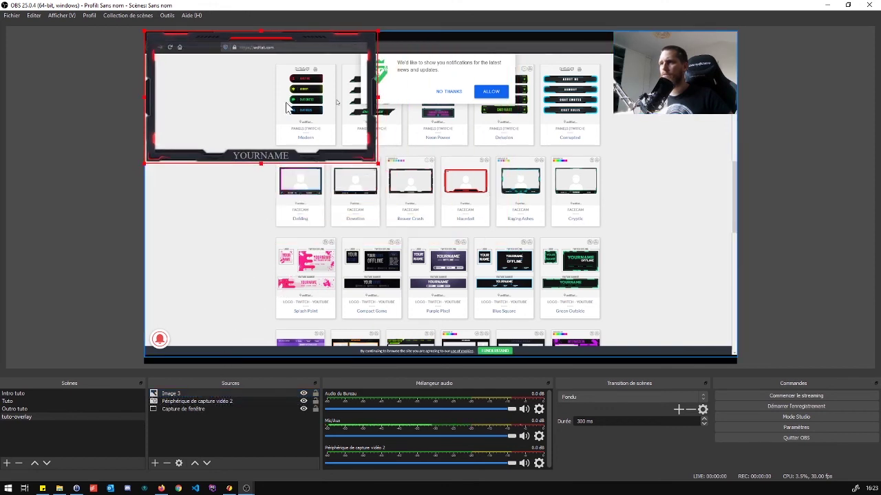
left_click_drag(287, 108, 649, 104)
left_click_drag(504, 165, 615, 120)
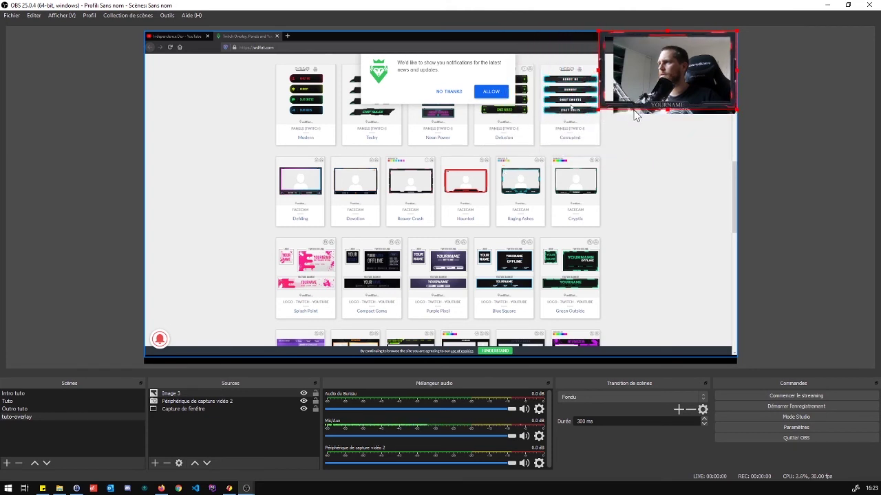
Step: Move the webcam source back inside the canvas corner and shrink it to fit within the overlay frame, then deselect it
left_click(191, 402)
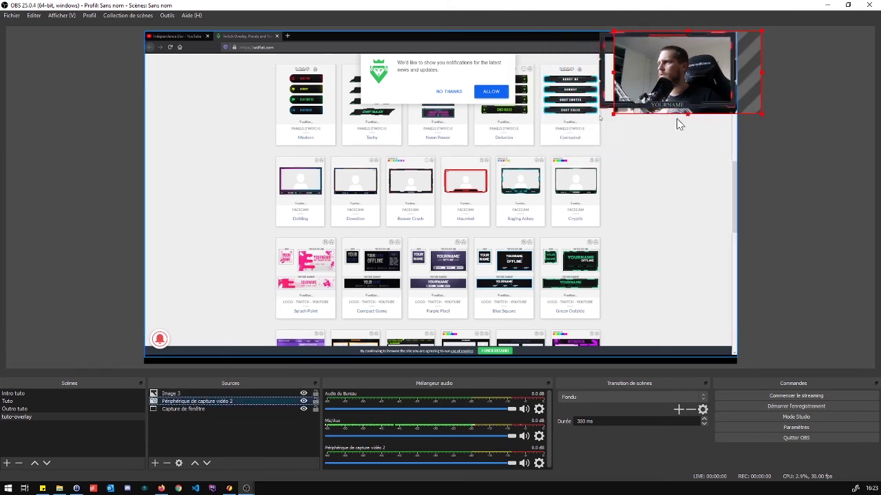
left_click_drag(676, 70, 653, 77)
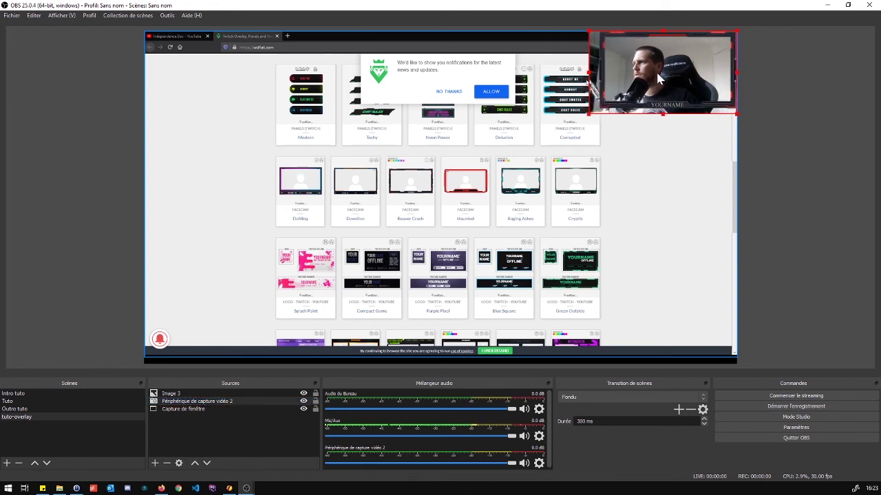
left_click_drag(589, 114, 603, 112)
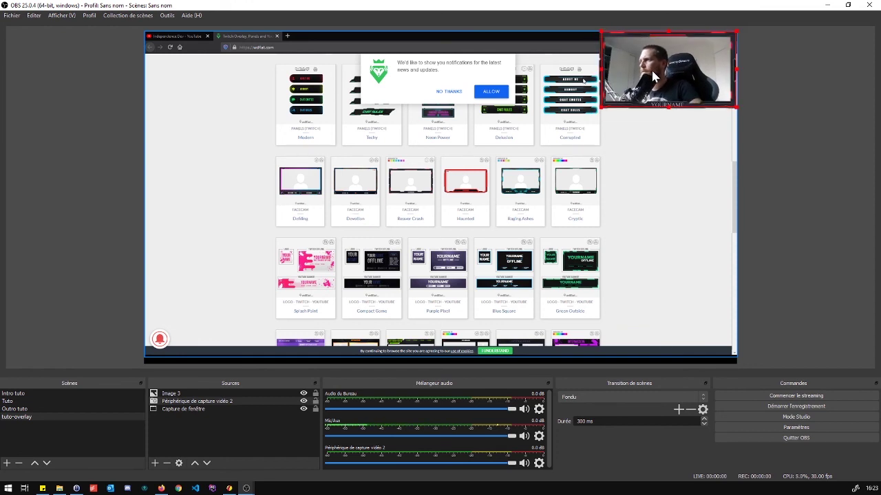
left_click(704, 171)
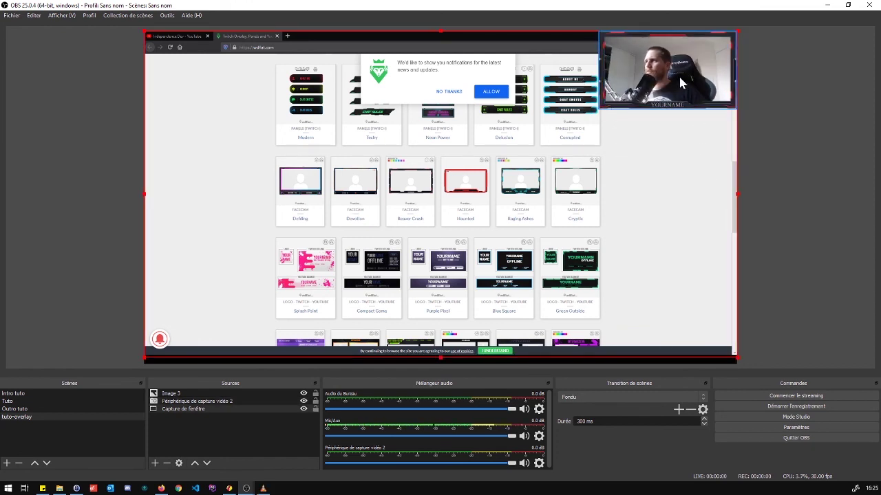